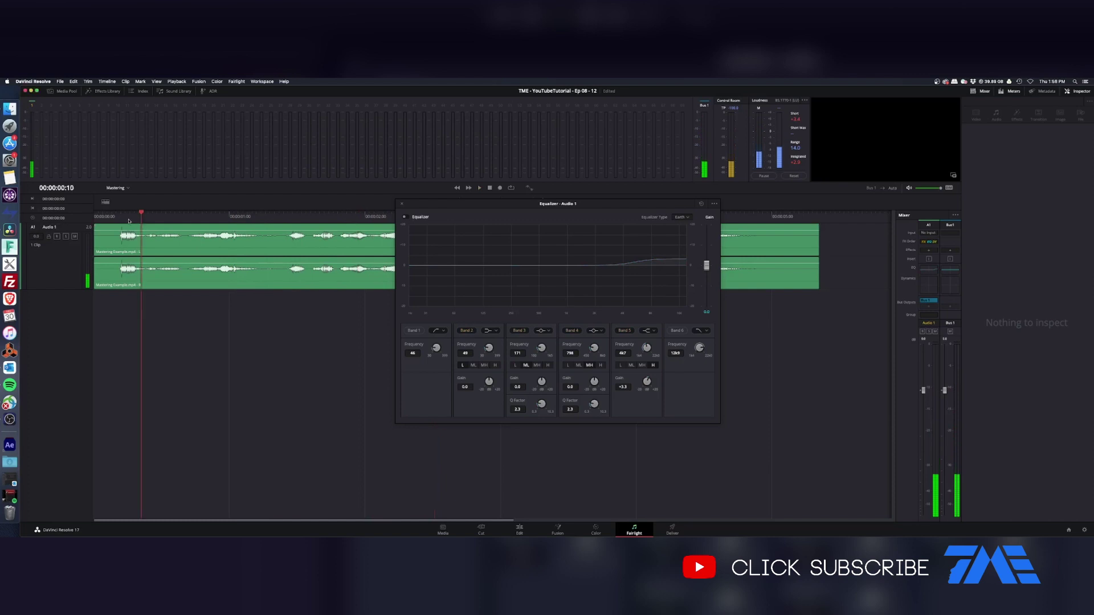
Step: Play the clip from the beginning to hear how it sounds with the Audio 1 equalizer off
key("space")
key("Home")
key("space")
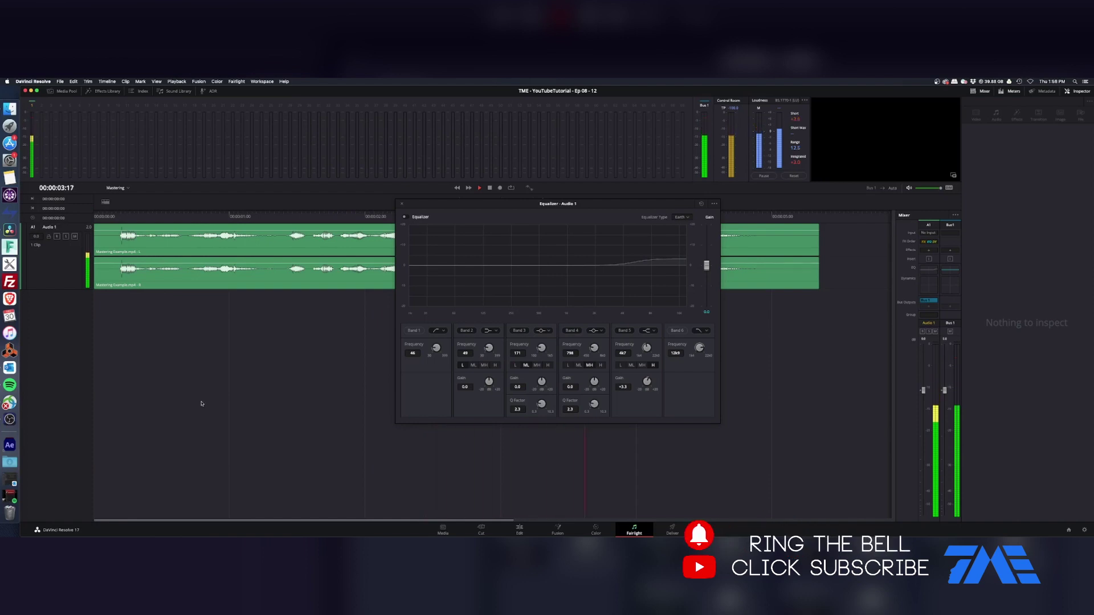
key("space")
key("Home")
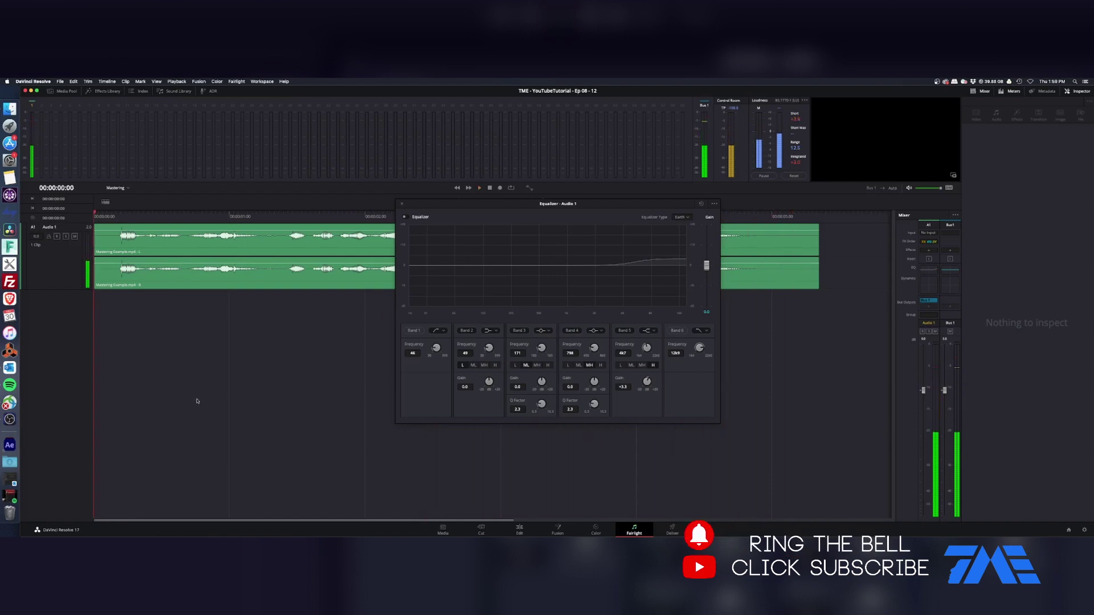
Step: Turn on the Audio 1 equalizer and enable Band 1 as a low cut at about 84 Hz
left_click(405, 217)
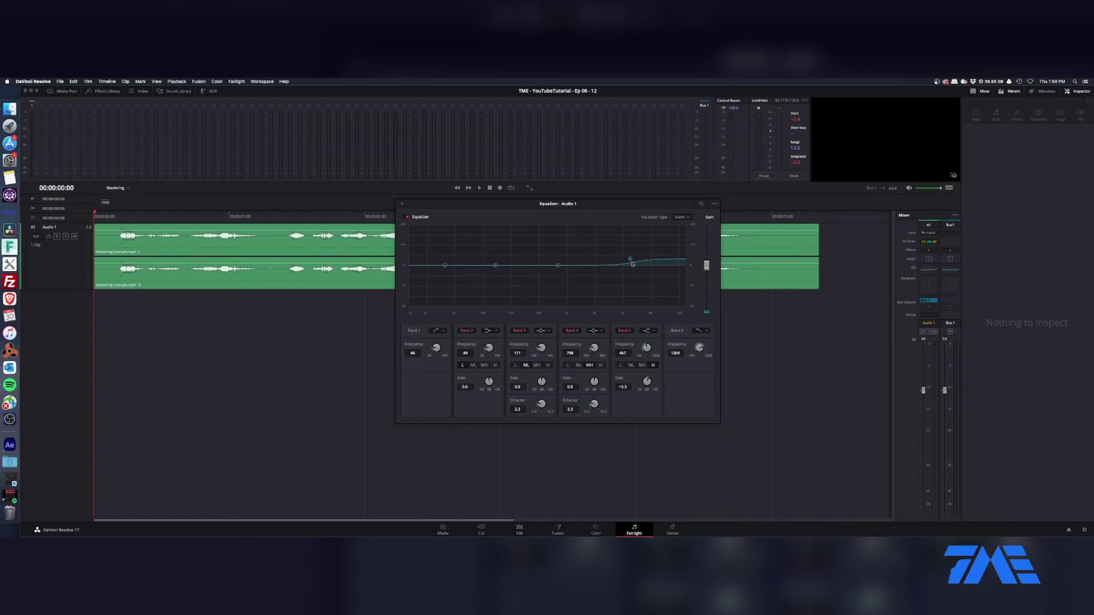
left_click(415, 331)
left_click_drag(435, 348, 462, 347)
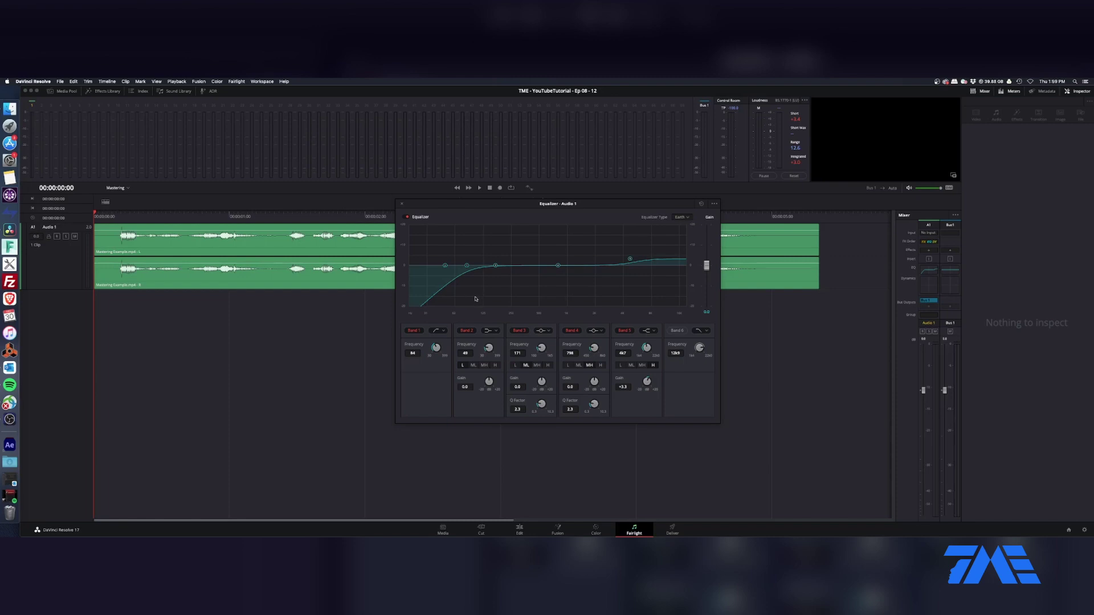
Step: Boost Band 5 to +6.3 dB and shape Band 2 as a bell at about 237 Hz with +3.3 dB gain during playback
key("space")
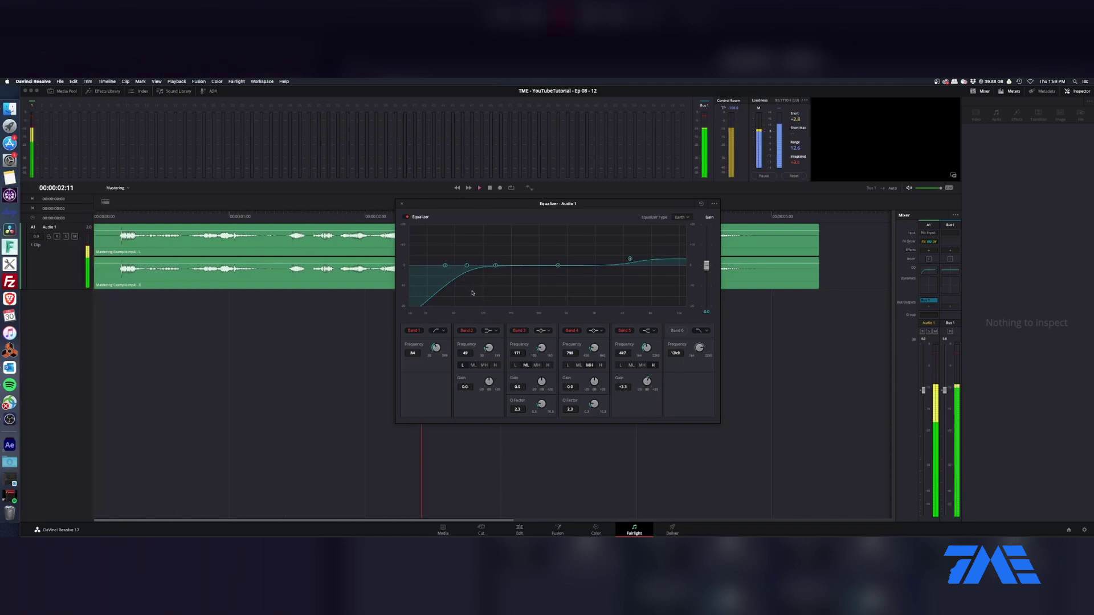
left_click_drag(629, 260, 624, 253)
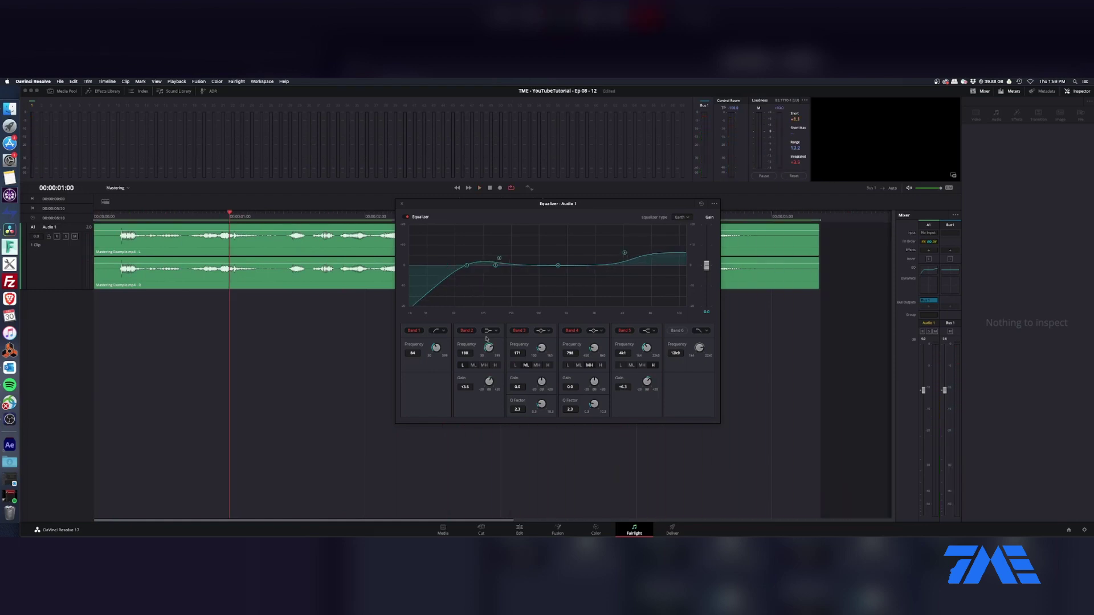
left_click(490, 331)
left_click(491, 349)
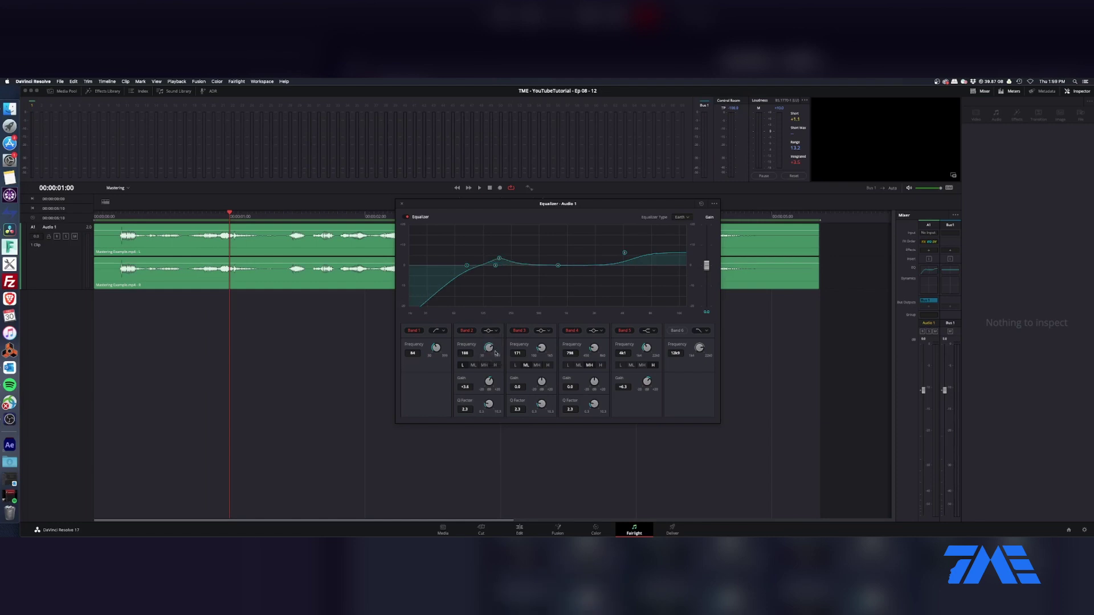
key("space")
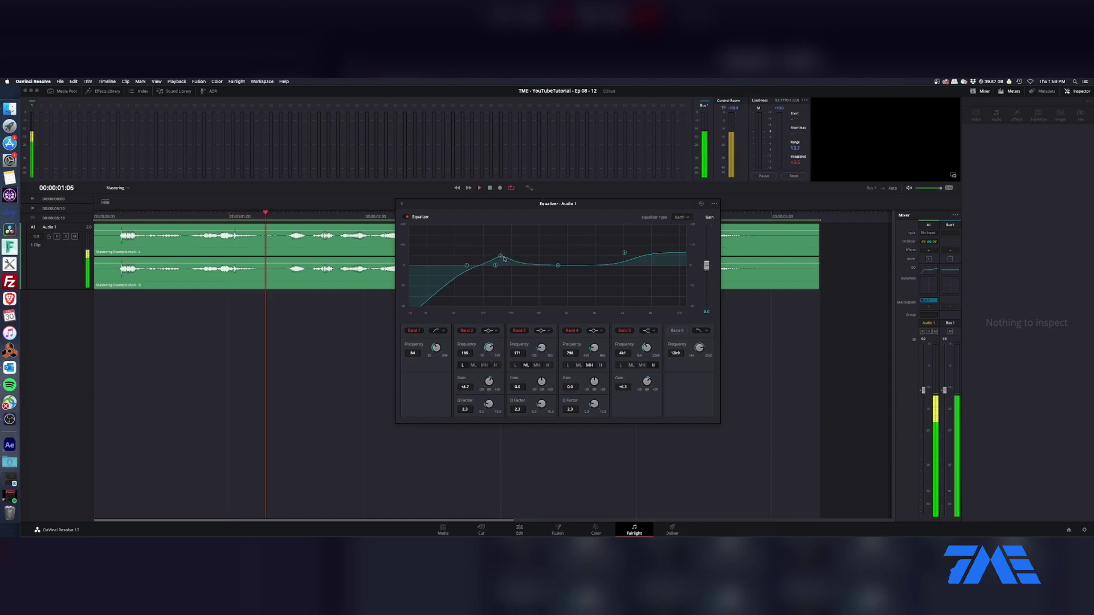
mouse_move(501, 256)
left_mouse_down()
mouse_move(532, 246)
mouse_move(482, 249)
mouse_move(510, 249)
mouse_move(507, 259)
left_mouse_up()
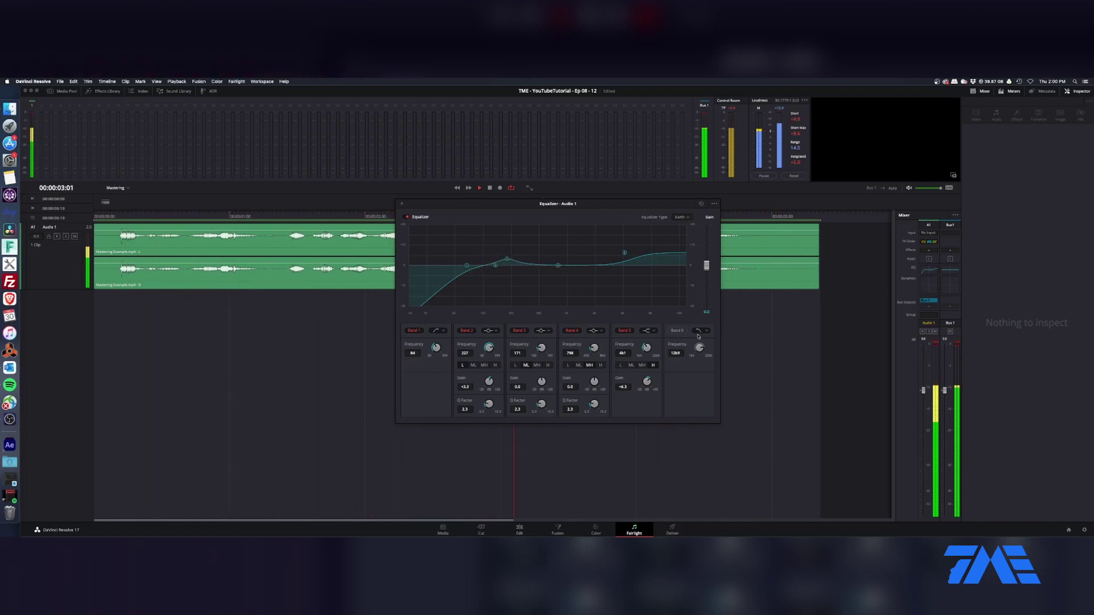
Step: Enable Band 6 of the Audio 1 equalizer as a high shelf with about +3.5 dB gain
left_click(678, 331)
left_click(701, 330)
left_click(702, 352)
left_click_drag(663, 259, 662, 262)
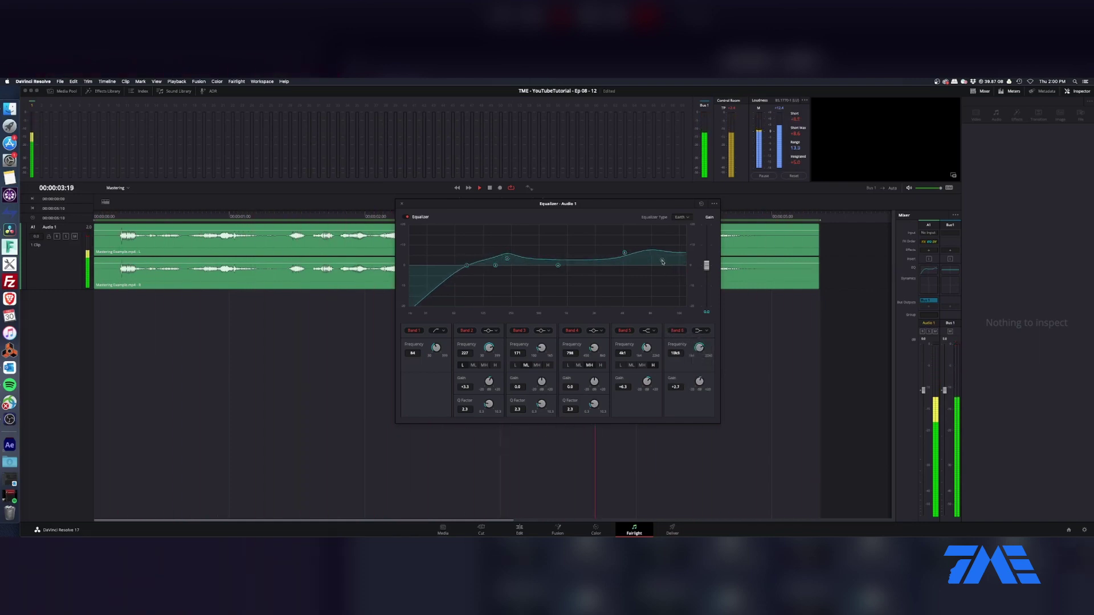
left_click(700, 331)
left_click(702, 346)
left_click_drag(663, 261, 650, 258)
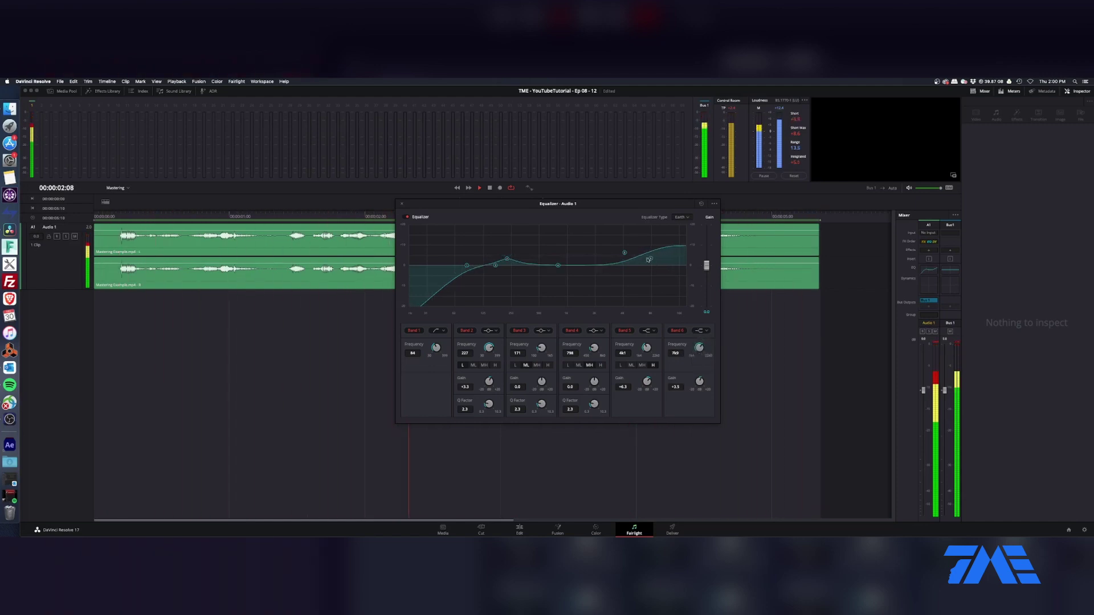
Step: Change Band 5 of the Audio 1 equalizer to a bell shape and fine-tune the high-frequency boost on the curve
left_click(648, 331)
left_click(652, 349)
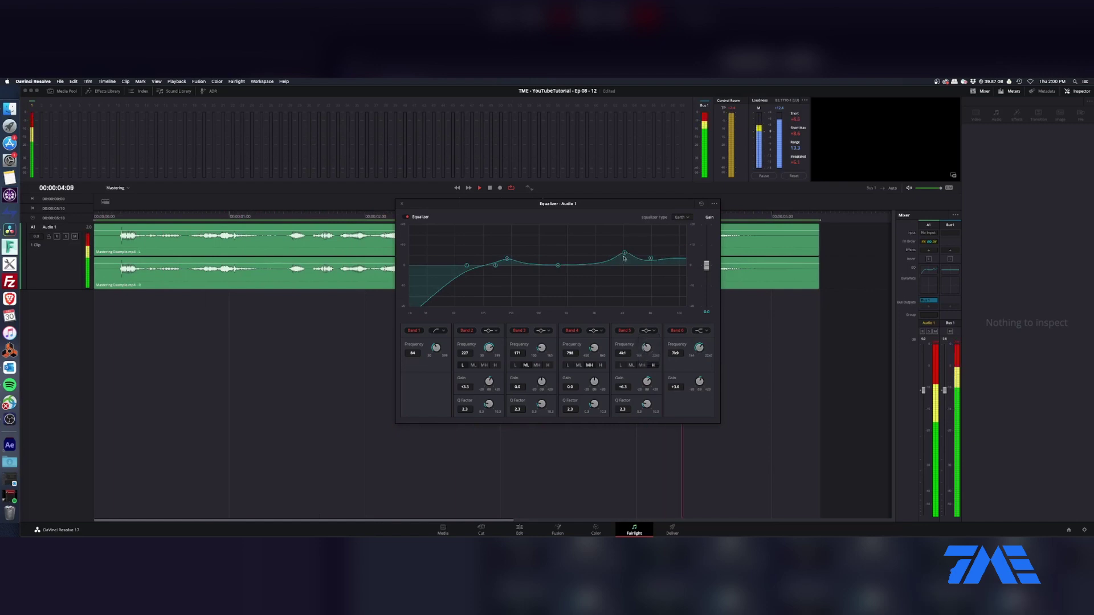
left_click_drag(651, 258, 621, 259)
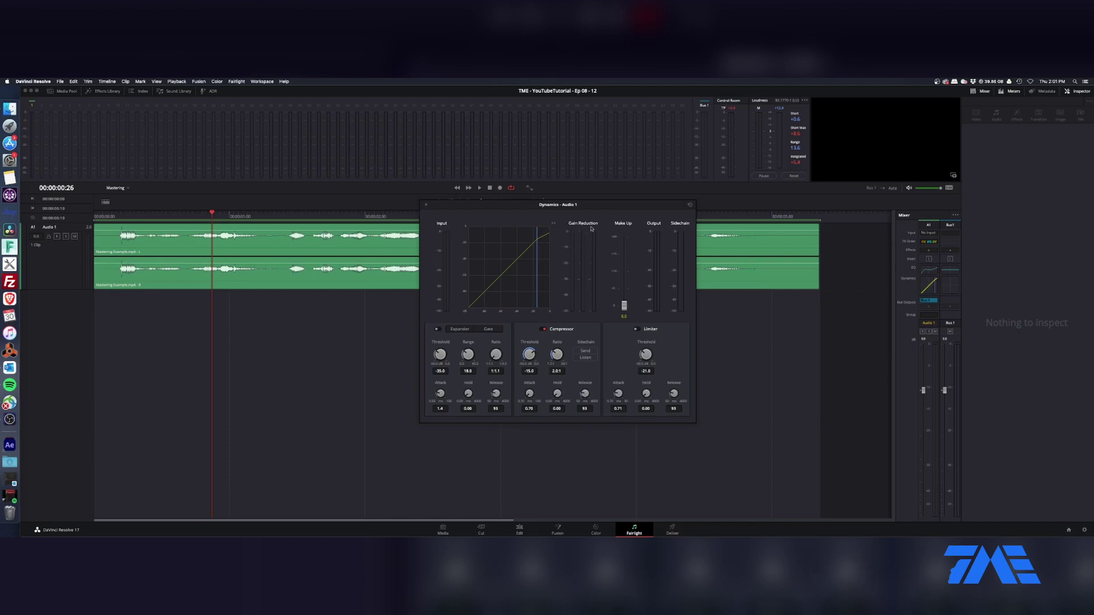
Step: Set the Audio 1 compressor threshold to about -16.8 dB and raise the make-up gain while the clip plays
key("space")
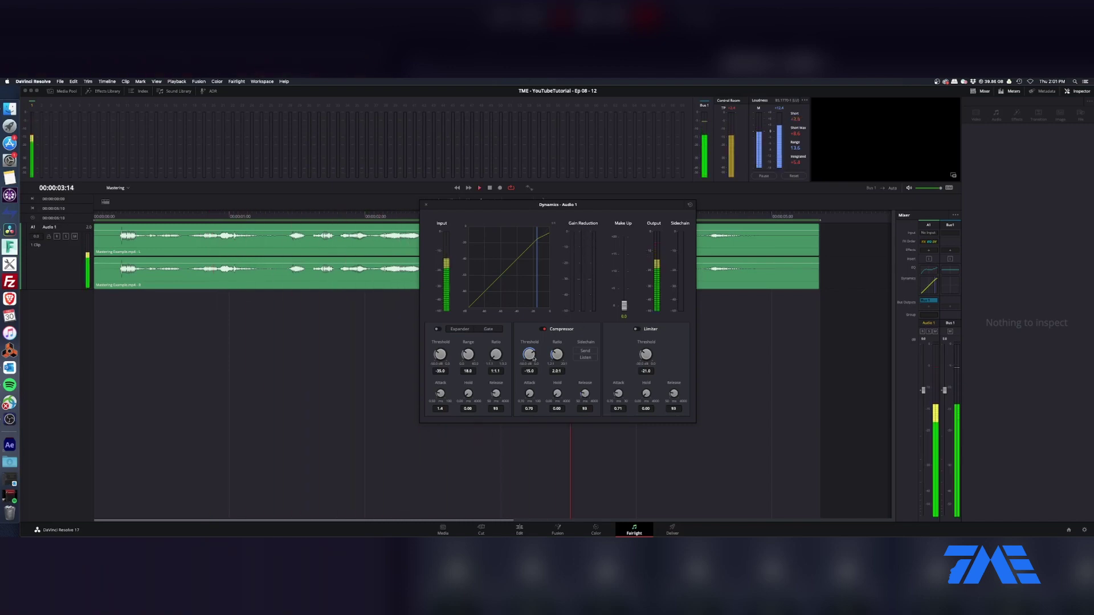
left_click_drag(535, 358, 507, 366)
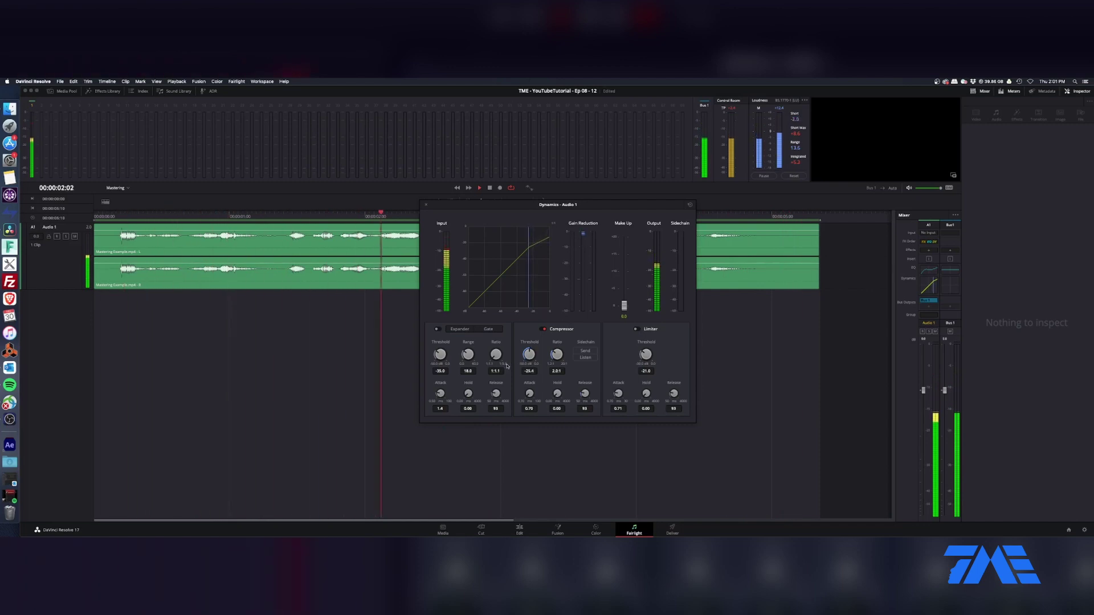
left_click_drag(507, 366, 528, 362)
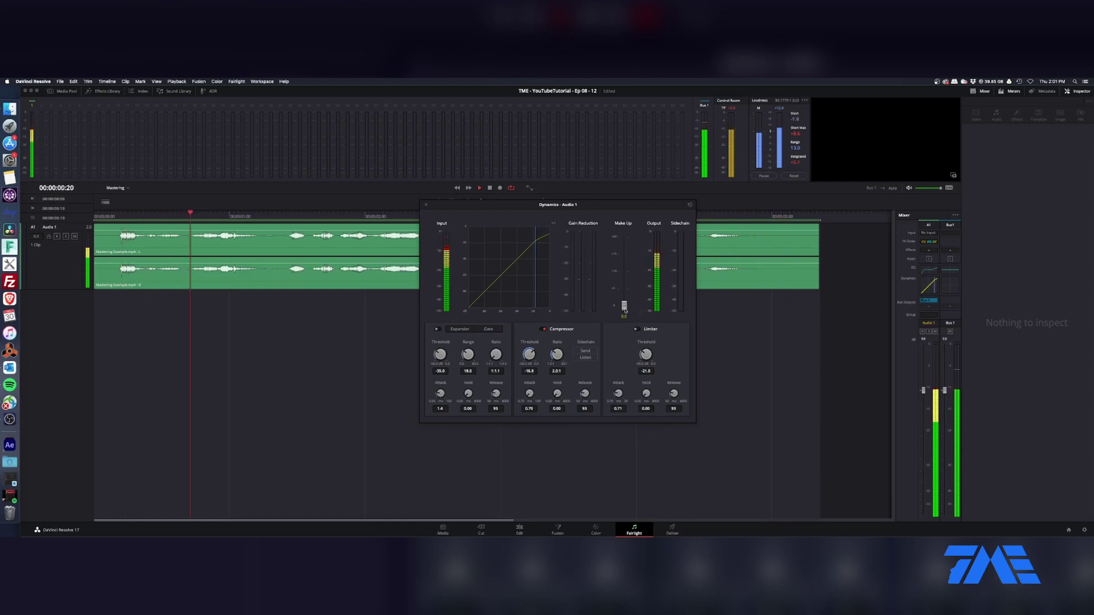
left_click_drag(625, 309, 627, 293)
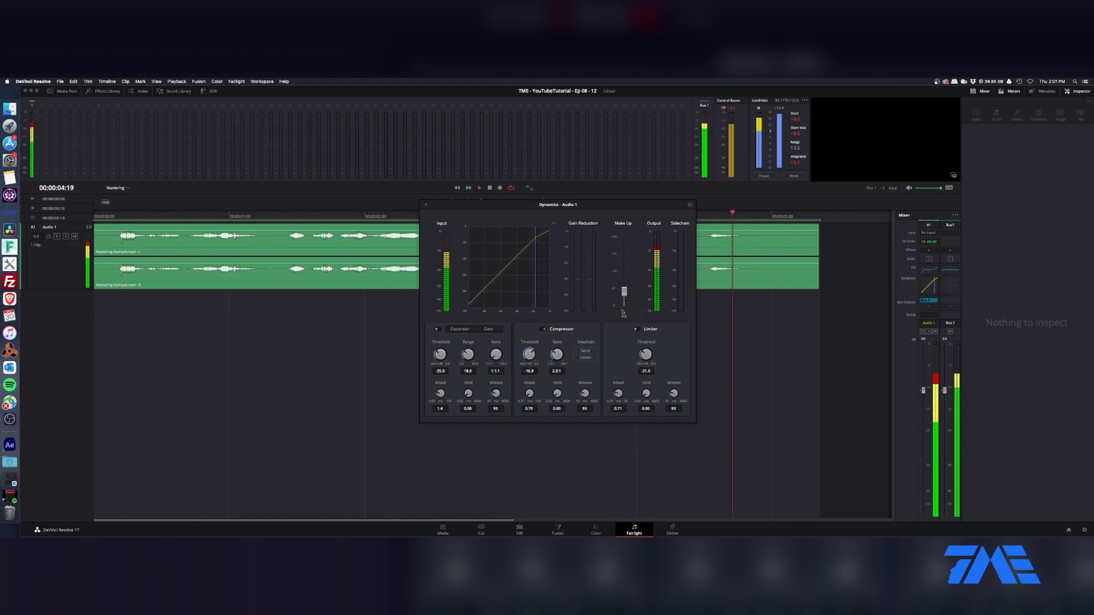
Step: Enable the Audio 1 limiter with a threshold of about -12.5 dB and close the dynamics settings
left_click(636, 329)
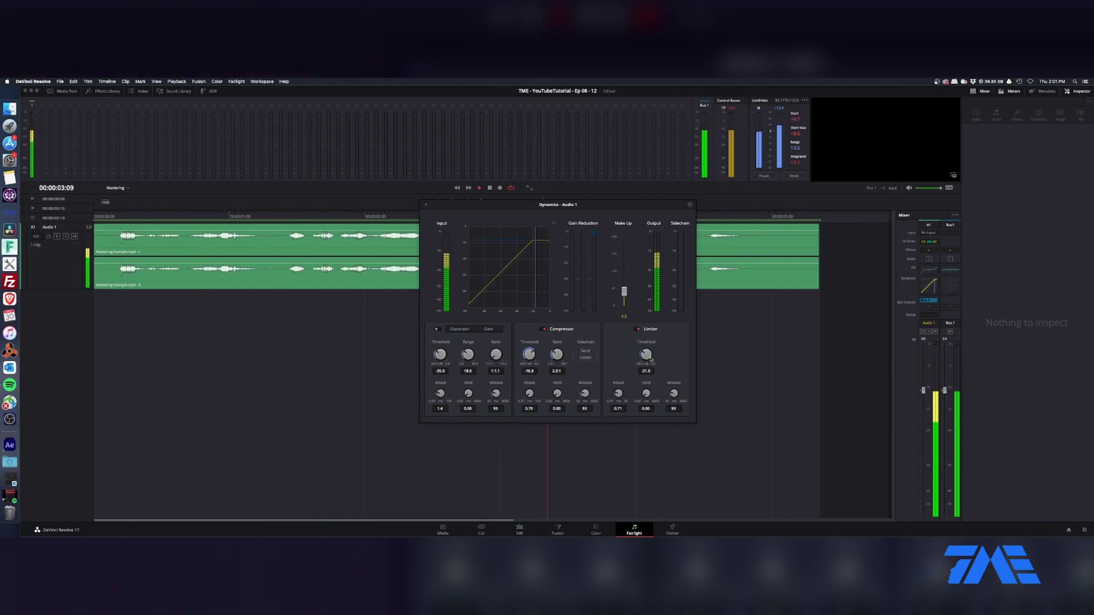
mouse_move(666, 357)
left_mouse_down()
mouse_move(692, 360)
mouse_move(676, 361)
left_mouse_up()
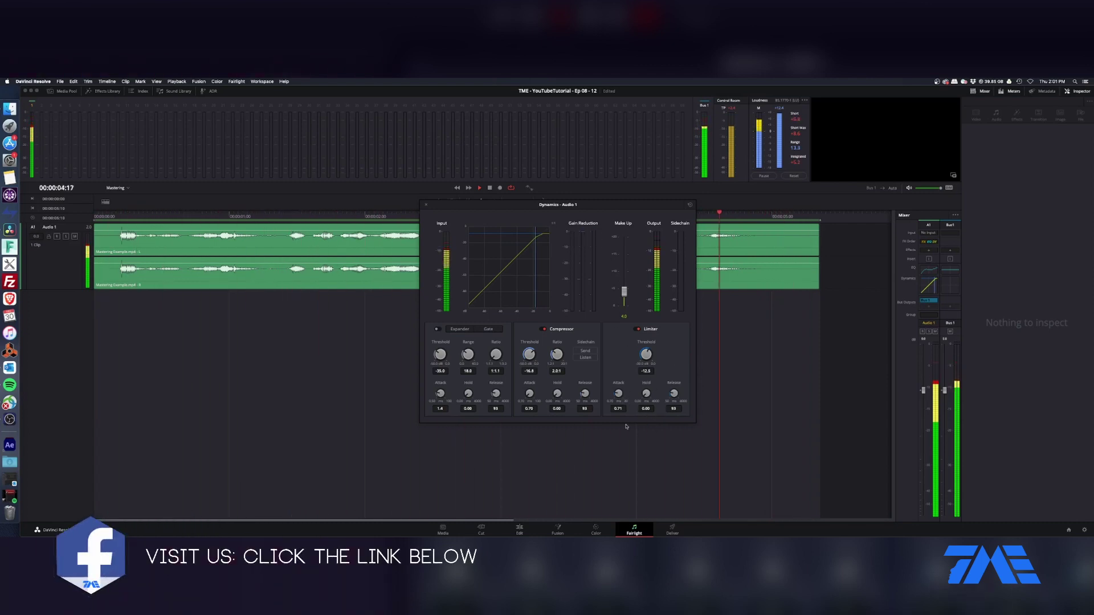
left_click(427, 205)
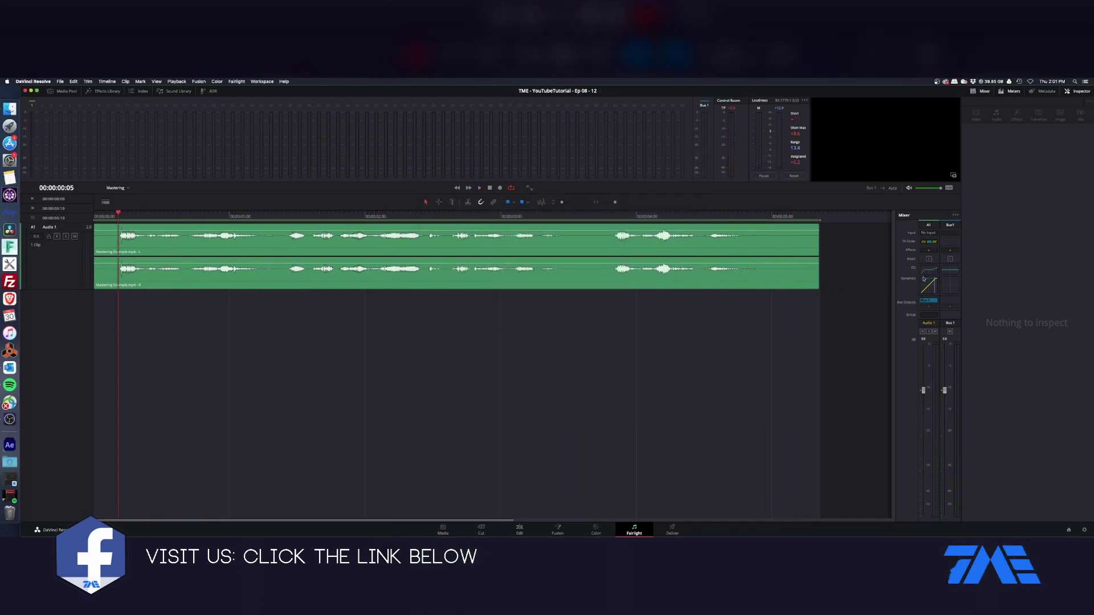
Step: Insert the Fairlight FX Limiter on Bus 1 and set its threshold to about -7.7 dB and input level to 10 dB
left_click(951, 250)
mouse_move(979, 272)
mouse_move(1020, 272)
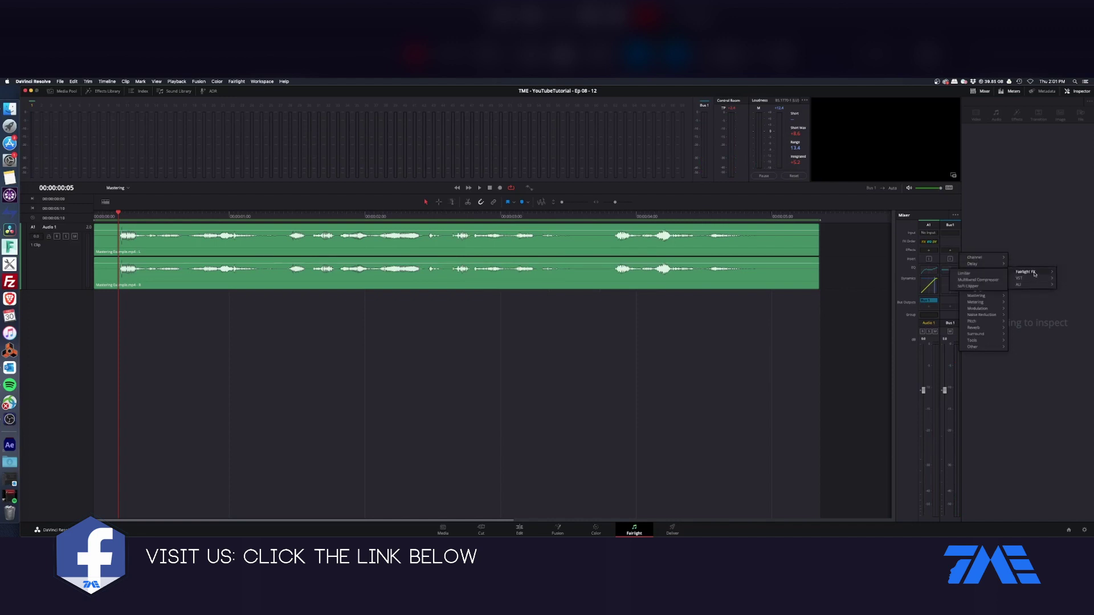
left_click(980, 274)
key("space")
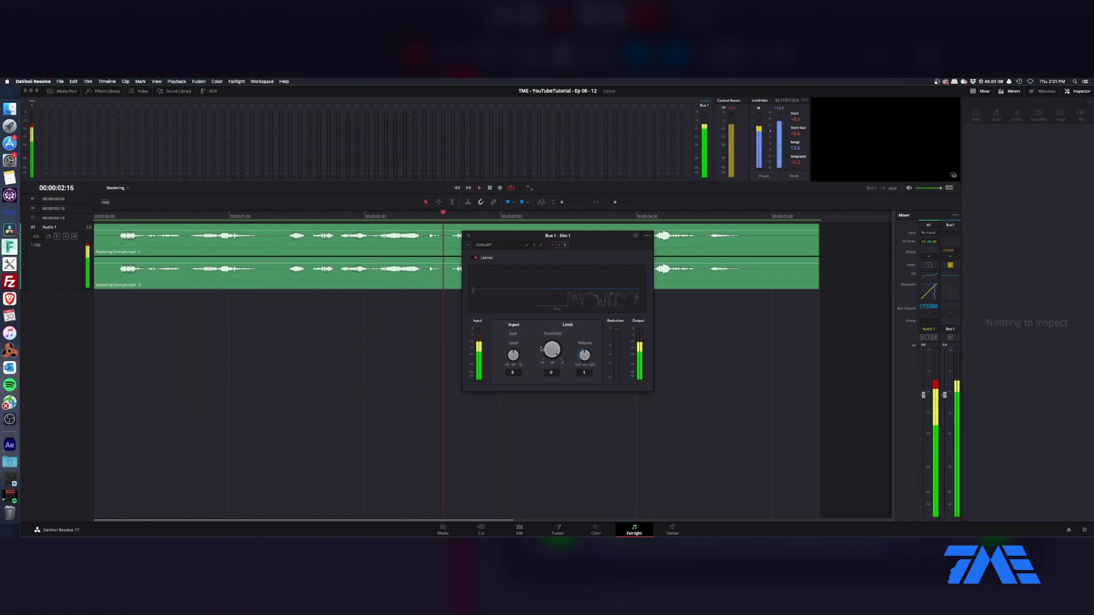
left_click_drag(551, 349, 525, 365)
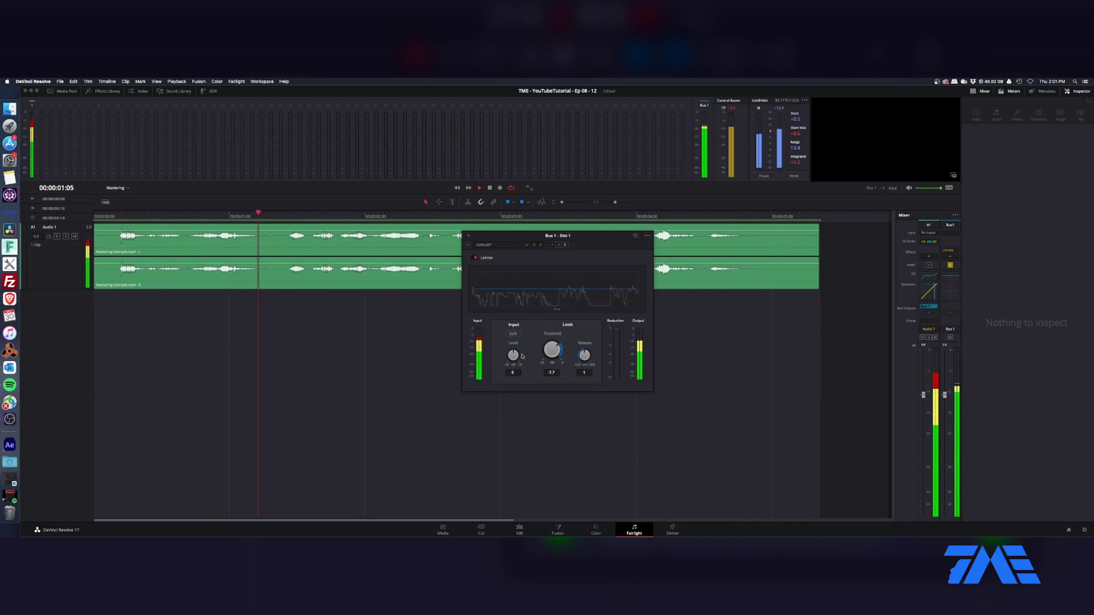
left_click_drag(513, 355, 536, 359)
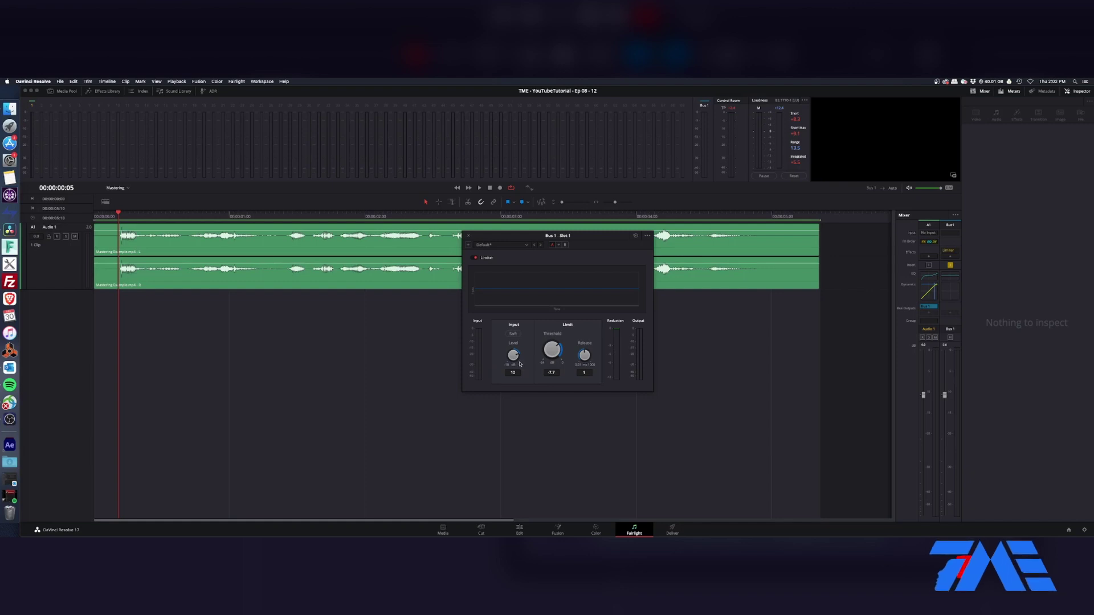
Step: Lower the Bus 1 limiter's input level and readjust its threshold by ear while the clip plays
key("space")
left_click_drag(513, 356, 457, 392)
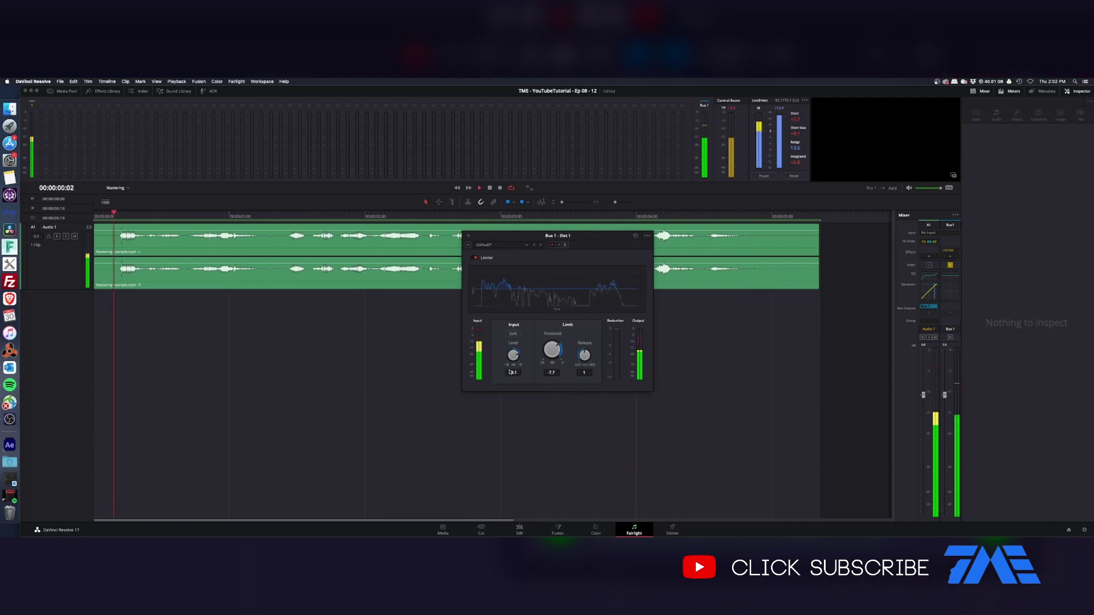
mouse_move(557, 353)
left_mouse_down()
mouse_move(583, 354)
mouse_move(576, 365)
left_mouse_up()
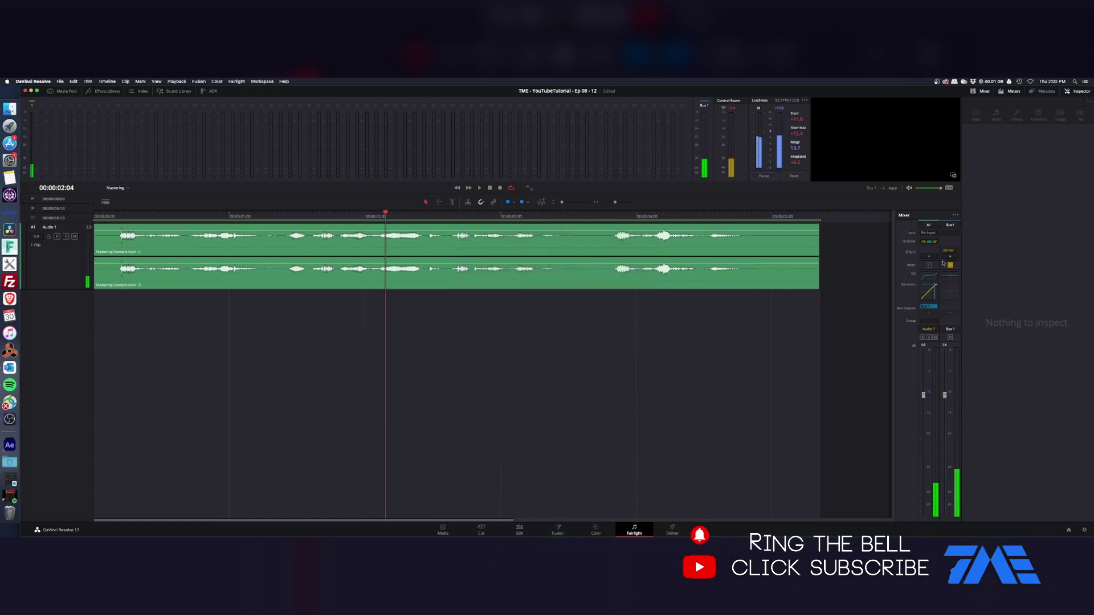
Step: Open the Bus 1 equalizer and add a slight high-shelf boost with Band 5 while the clip plays
left_click(955, 265)
mouse_move(982, 277)
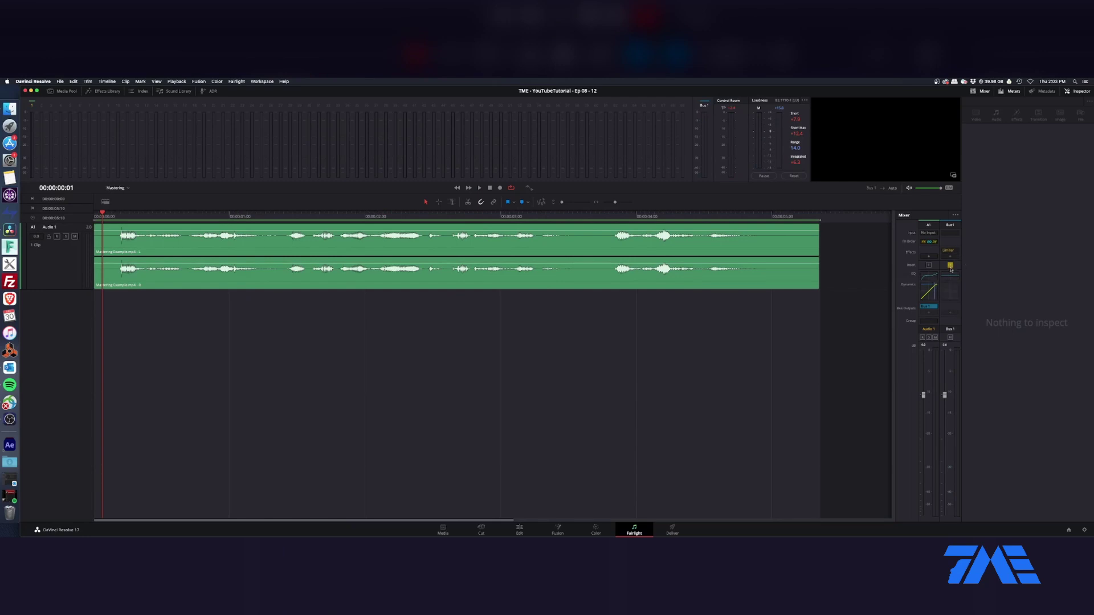
left_click(952, 278)
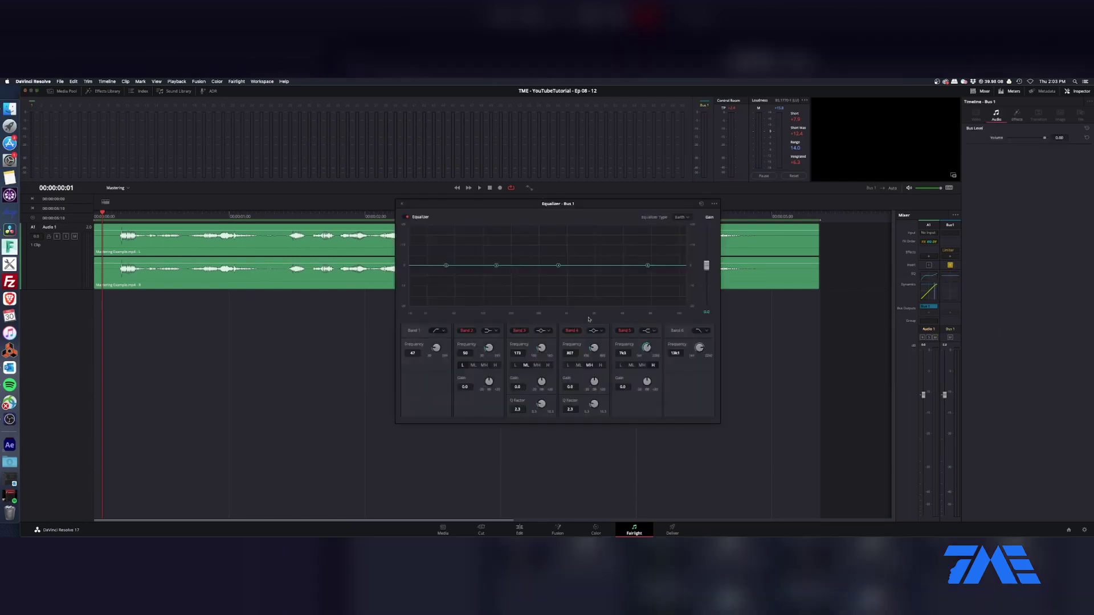
key("space")
left_click_drag(648, 265, 641, 264)
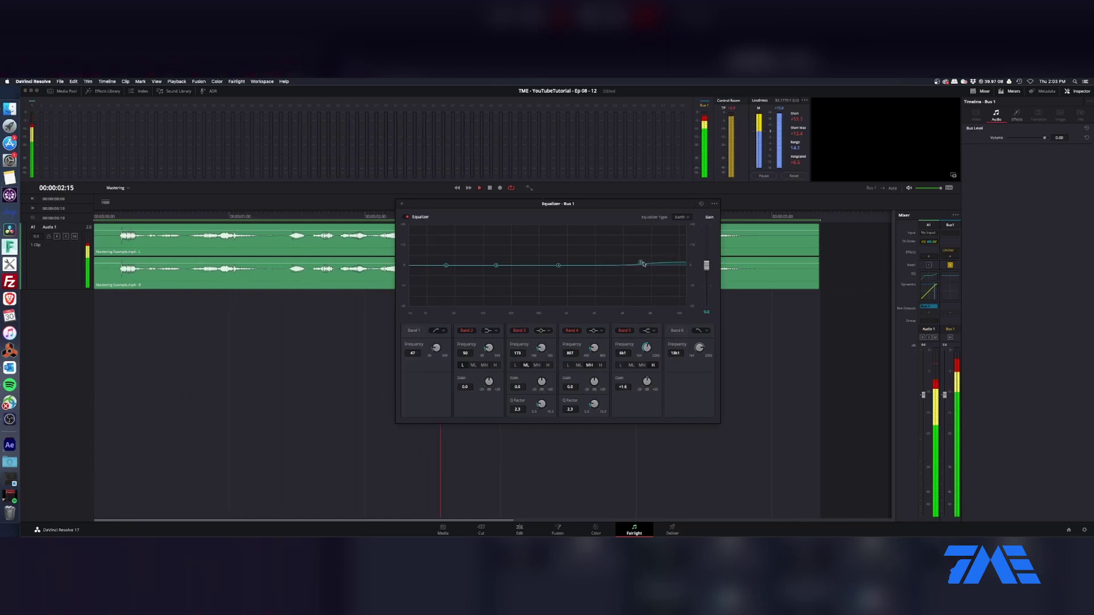
Step: Give Band 3 of the Bus 1 equalizer a slight, wider boost at about 240 Hz and close the equalizer
left_click_drag(496, 267, 509, 263)
left_click_drag(542, 405, 542, 424)
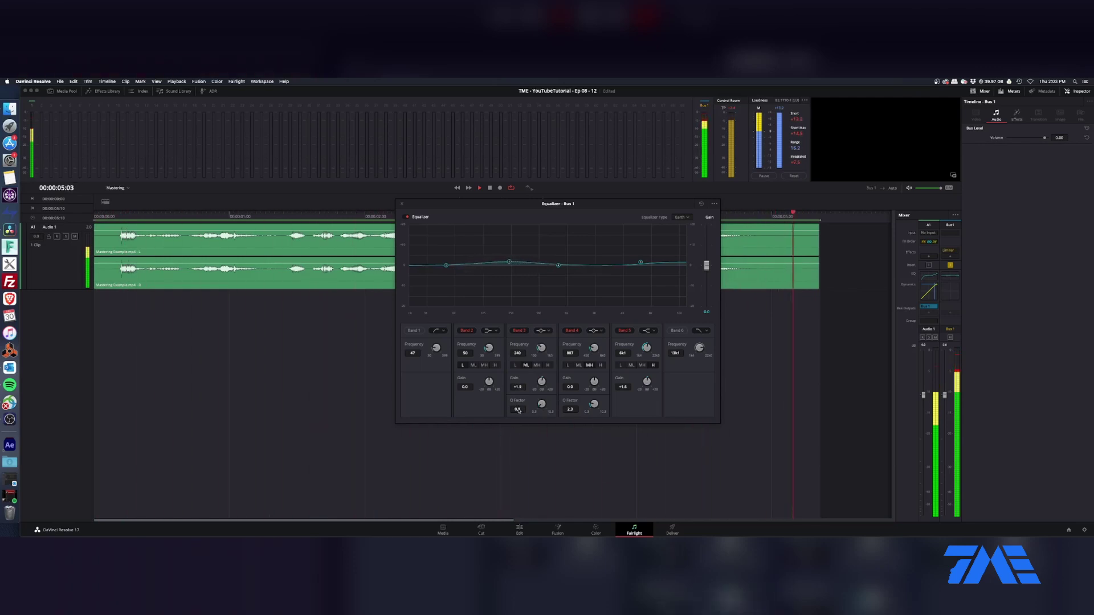
left_click(401, 203)
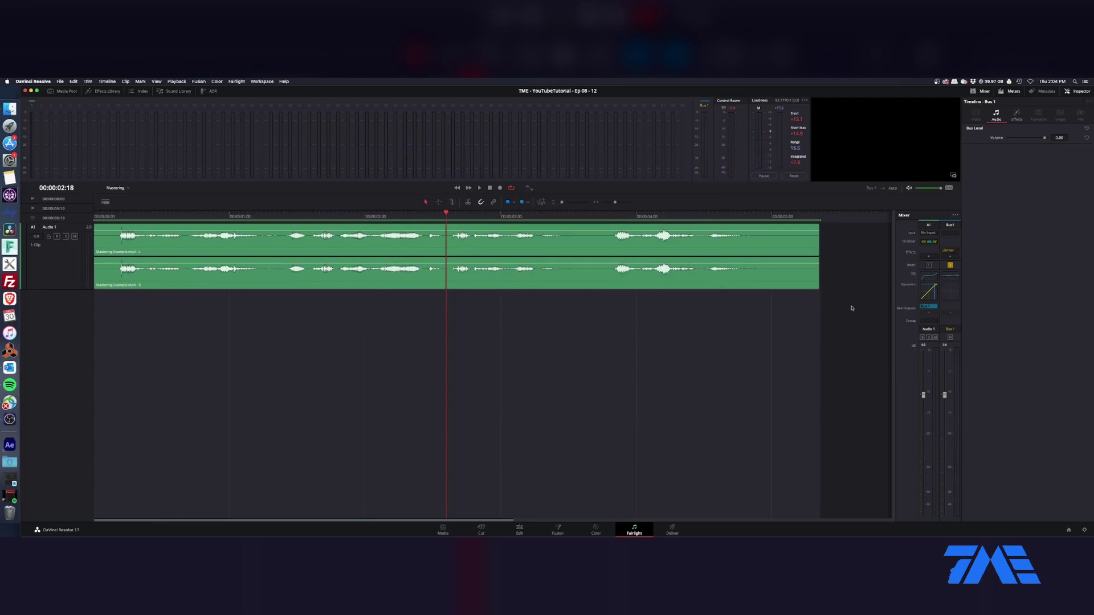
Step: Insert the L1 limiter Stereo plug-in on Bus 1, lower its threshold slightly during playback, and close it
left_click(951, 258)
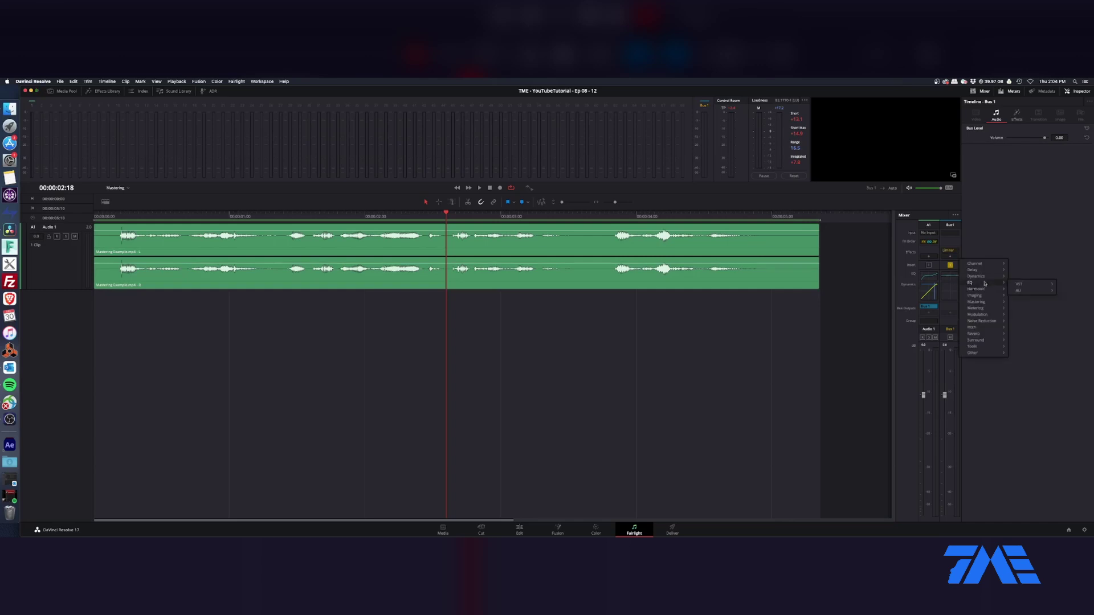
mouse_move(1028, 284)
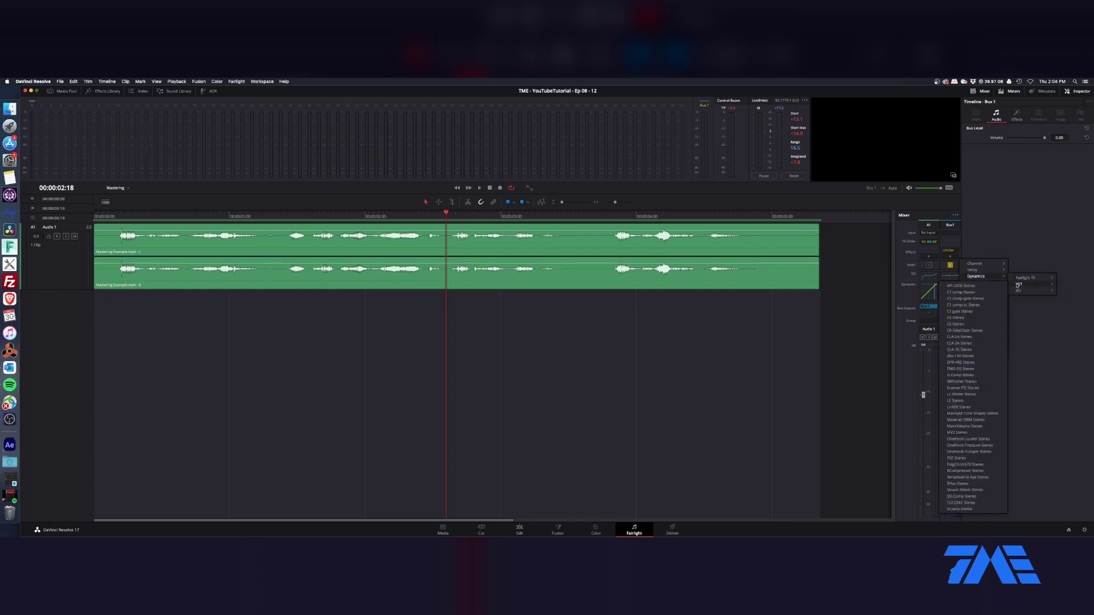
left_click(961, 394)
key("space")
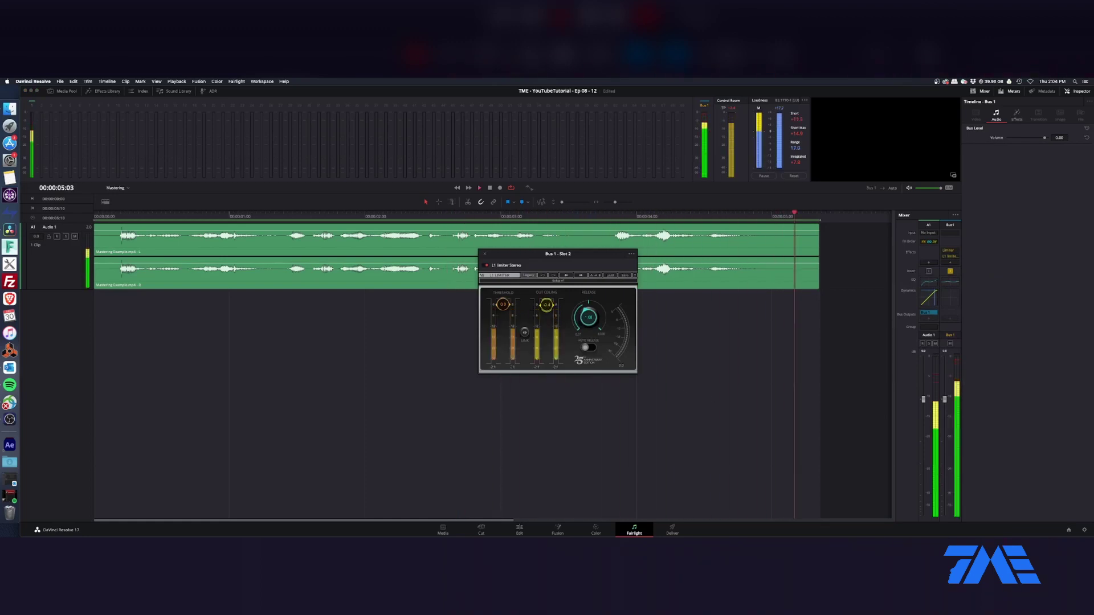
left_click_drag(507, 311, 507, 318)
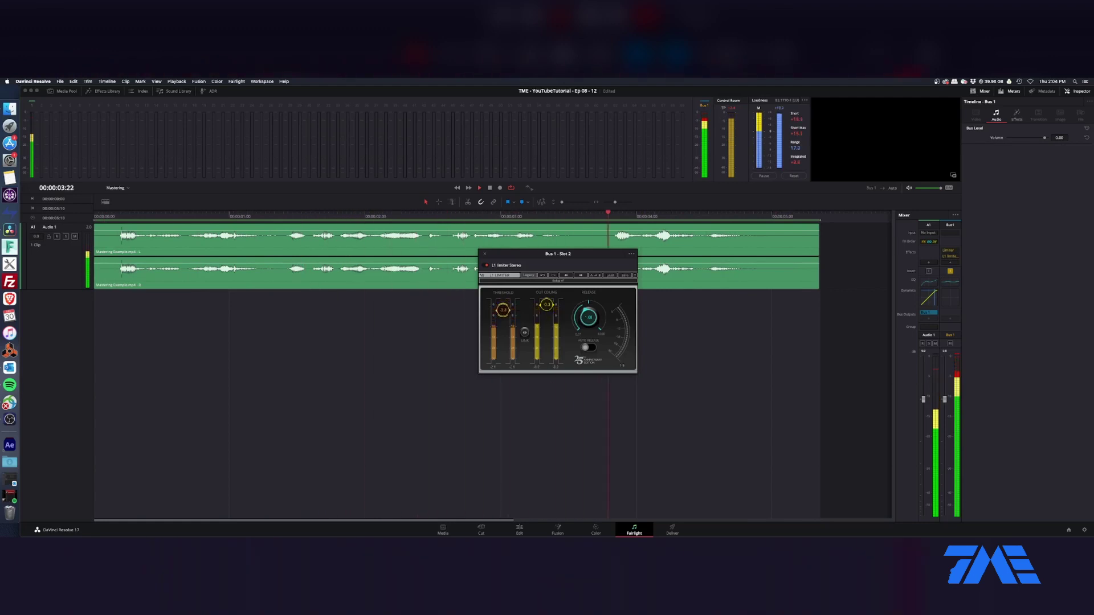
left_click(709, 438)
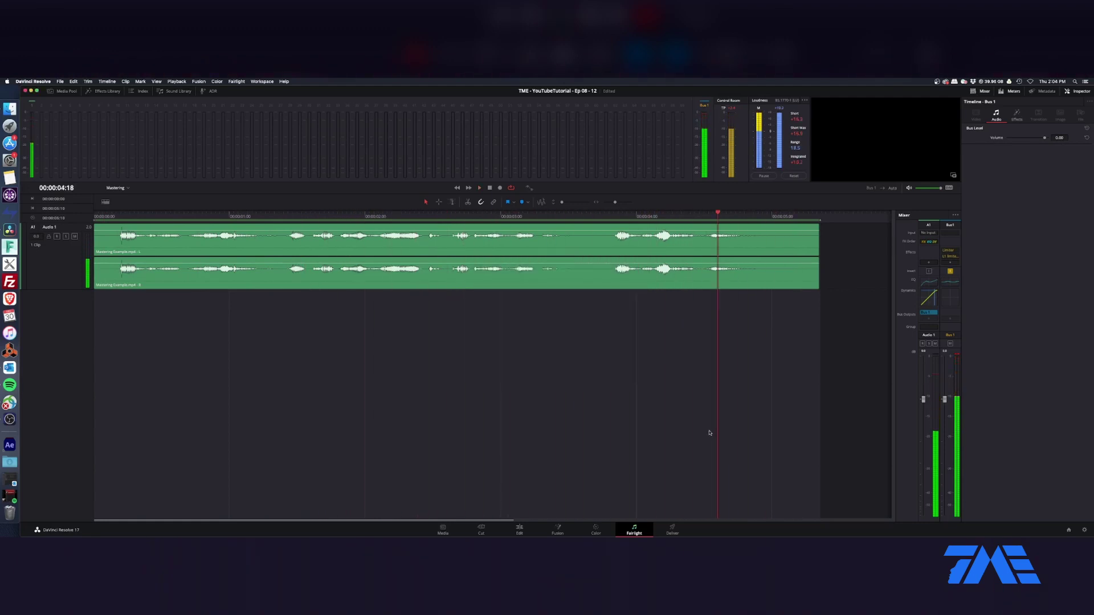